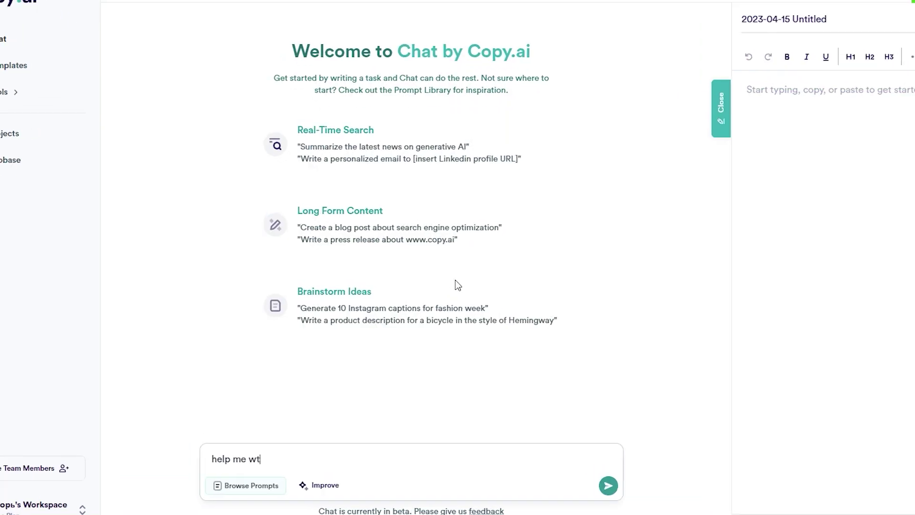
Ask the chat for a video essay on the history of metal music, fixing the 'hostory' typo, and send it
{"action": "type", "text": "essay for video about"}
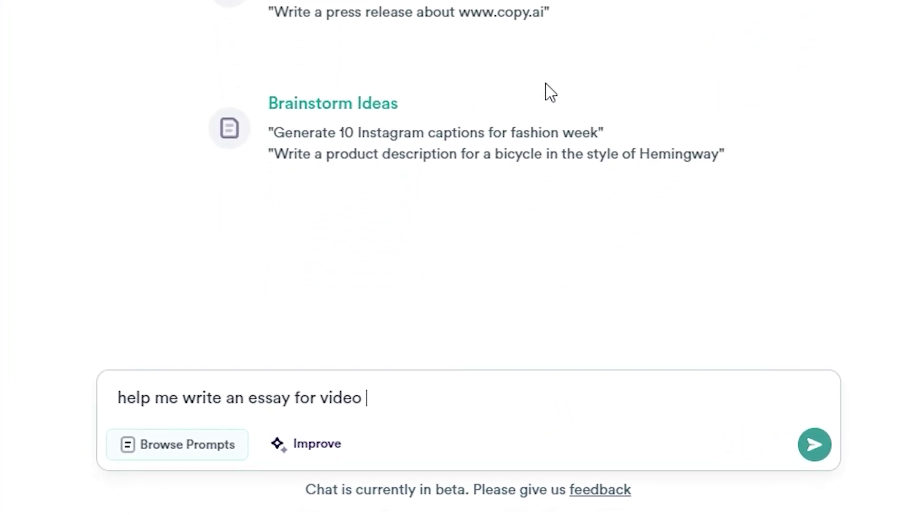
{"action": "type", "text": " hostory of metal music"}
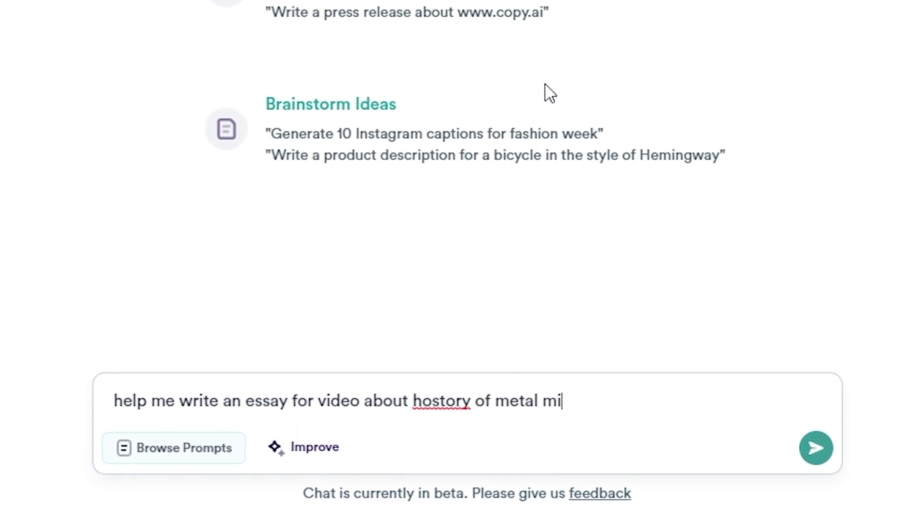
{"action": "key", "text": "Left"}
{"action": "key", "text": "Left"}
{"action": "key", "text": "Left"}
{"action": "key", "text": "Left"}
{"action": "key", "text": "Left"}
{"action": "key", "text": "Left"}
{"action": "key", "text": "Left"}
{"action": "key", "text": "Left"}
{"action": "key", "text": "Left"}
{"action": "key", "text": "Left"}
{"action": "key", "text": "Left"}
{"action": "key", "text": "Left"}
{"action": "key", "text": "Left"}
{"action": "key", "text": "Left"}
{"action": "key", "text": "Left"}
{"action": "key", "text": "Left"}
{"action": "key", "text": "Left"}
{"action": "key", "text": "Left"}
{"action": "key", "text": "Left"}
{"action": "key", "text": "Left"}
{"action": "key", "text": "BackSpace"}
{"action": "type", "text": "i"}
{"action": "left_click", "coordinate": [786, 448]}
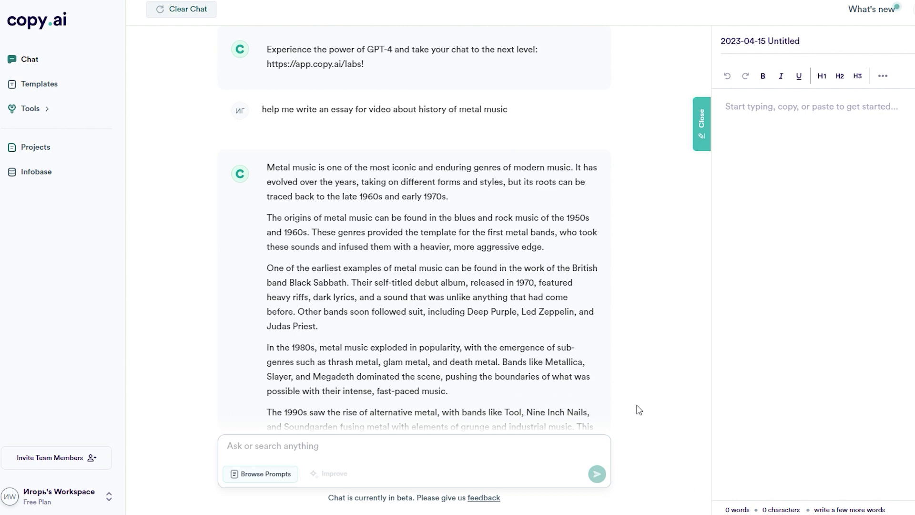
Add the essay to the side editor and make the Deep Purple, Led Zeppelin, Judas Priest list bold and underlined
{"action": "scroll", "coordinate": [638, 410], "scroll_direction": "down", "scroll_amount": 5}
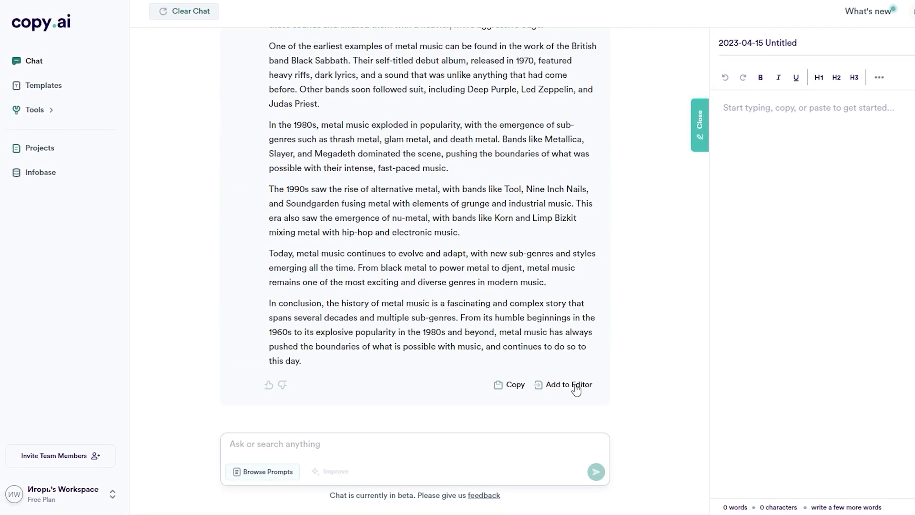
{"action": "left_click", "coordinate": [576, 386]}
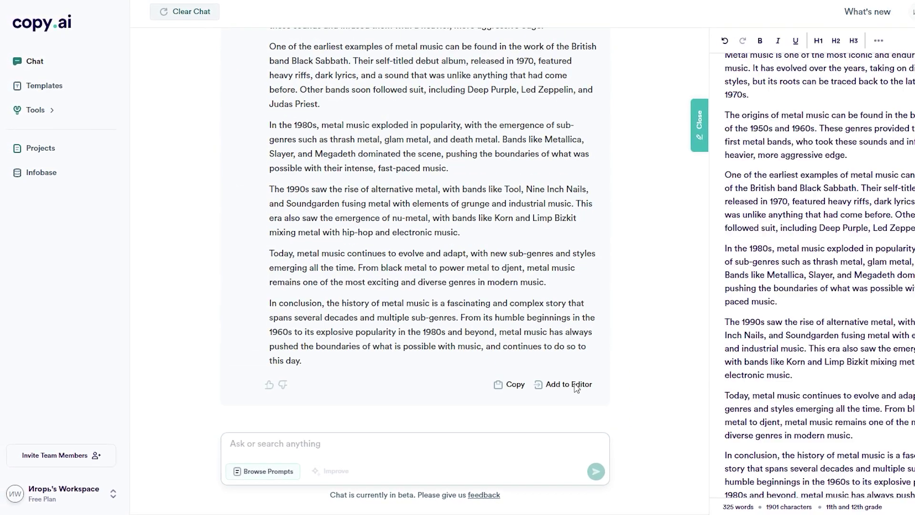
{"action": "left_click_drag", "start_coordinate": [726, 111], "coordinate": [878, 111]}
{"action": "left_click", "coordinate": [761, 77]}
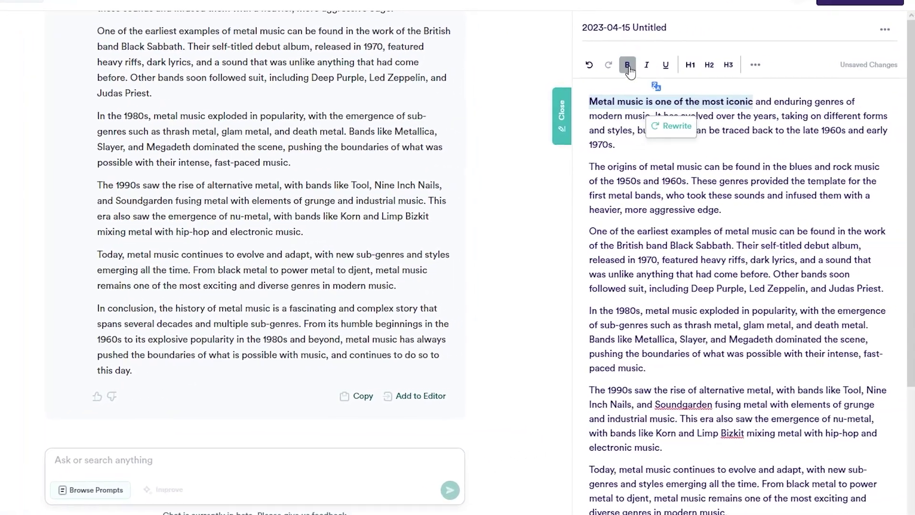
{"action": "scroll", "coordinate": [630, 70], "scroll_direction": "down", "scroll_amount": 3}
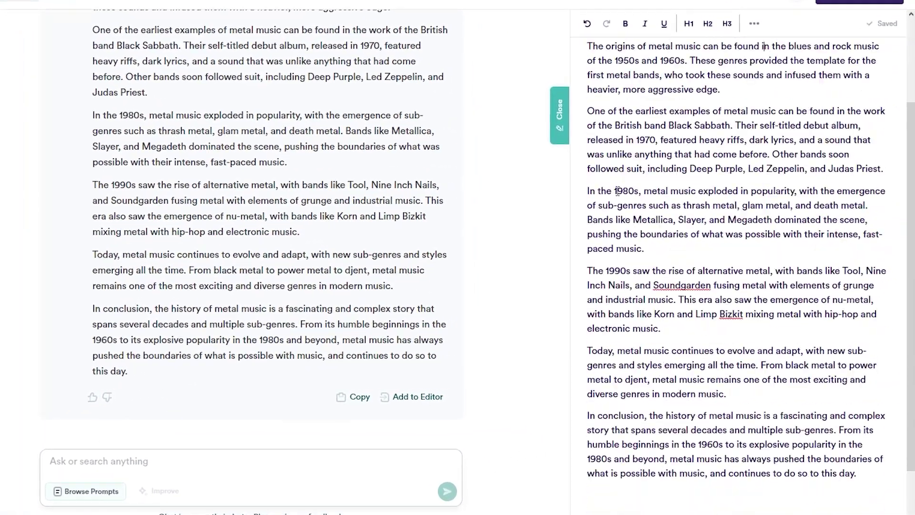
{"action": "left_click_drag", "start_coordinate": [587, 111], "coordinate": [715, 191]}
{"action": "left_click", "coordinate": [713, 154]}
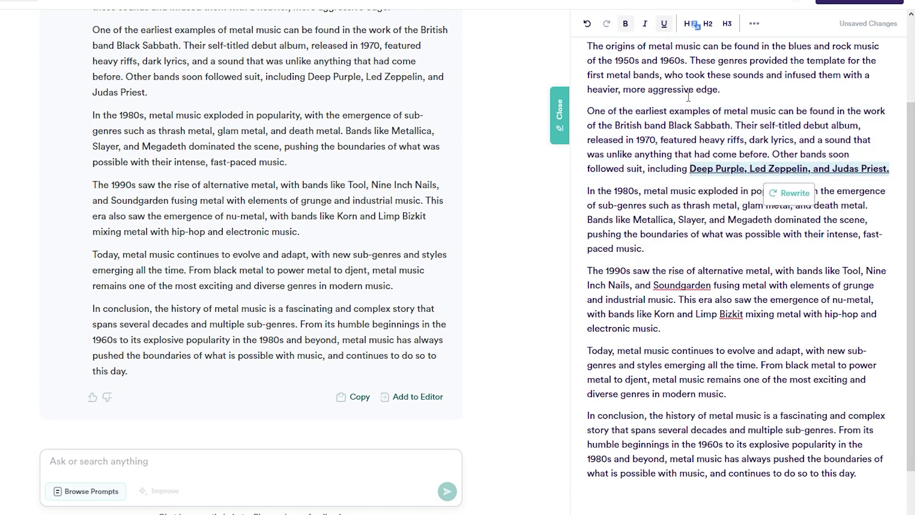
{"action": "left_click", "coordinate": [688, 98]}
Replace the 'Today' paragraph with the shorter rewrite suggestion 4/5
{"action": "scroll", "coordinate": [638, 153], "scroll_direction": "down", "scroll_amount": 1}
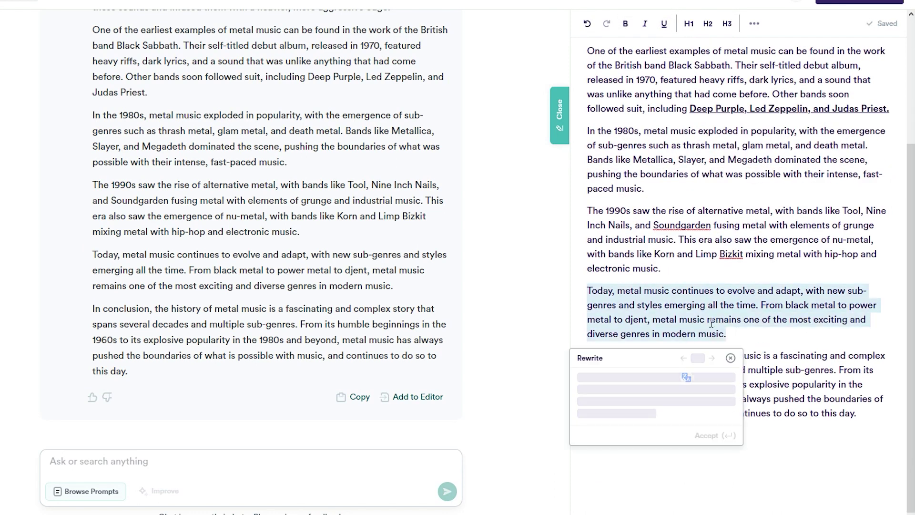
{"action": "left_click", "coordinate": [684, 359]}
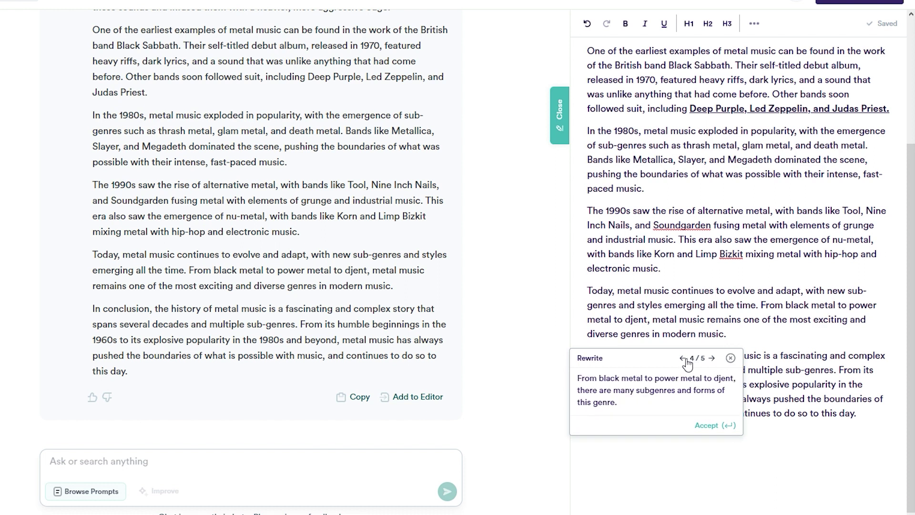
{"action": "left_click", "coordinate": [709, 425]}
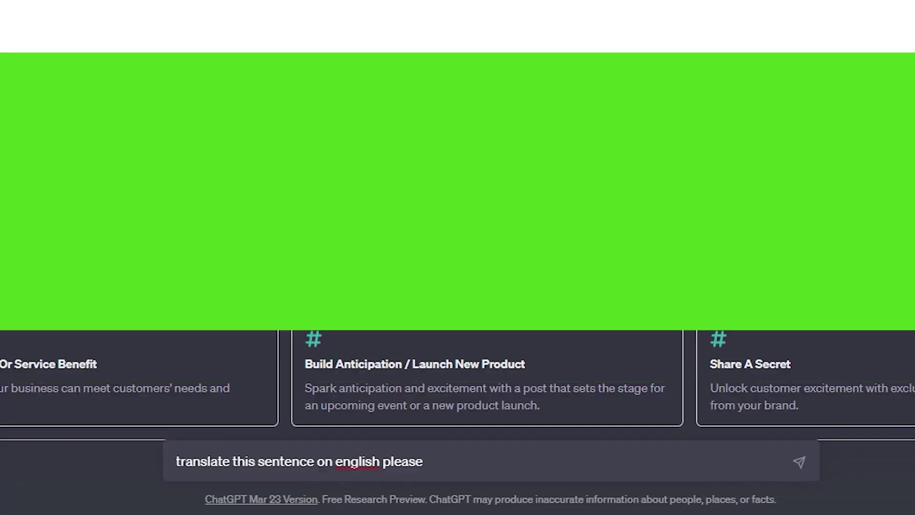
Add the Russian sentence 'ит не видеть друг друга' on a new line and send the translation request
{"action": "key", "text": "shift+Return"}
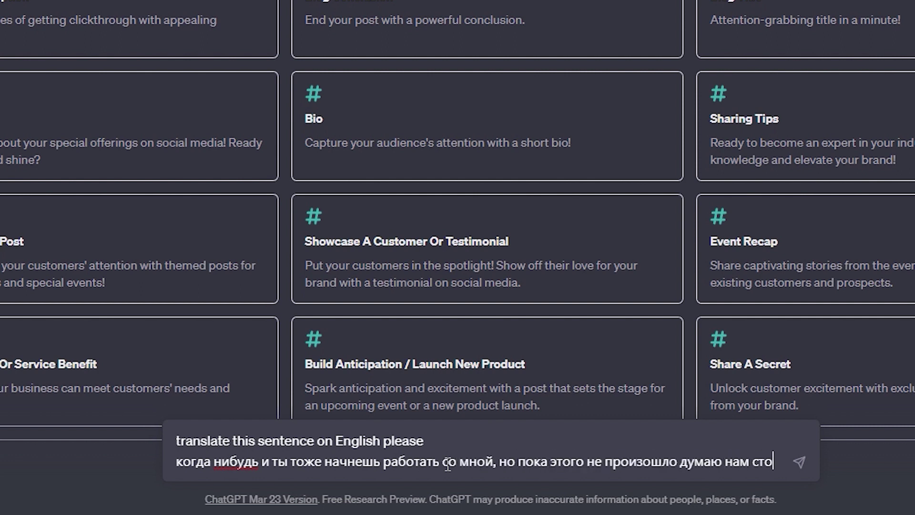
{"action": "type", "text": "ит не видеть друг друга"}
{"action": "key", "text": "Return"}
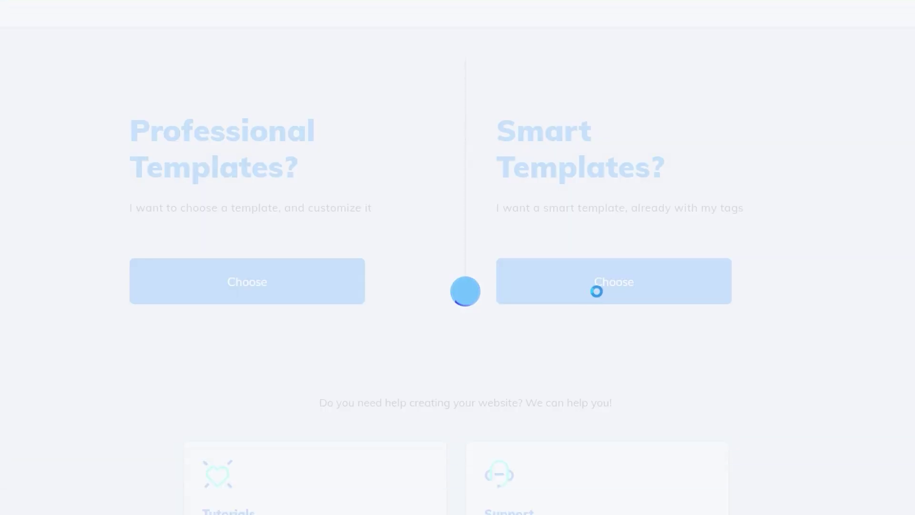
Choose Smart Templates prefilled with your tags and scroll through the tags form
{"action": "left_click", "coordinate": [613, 296]}
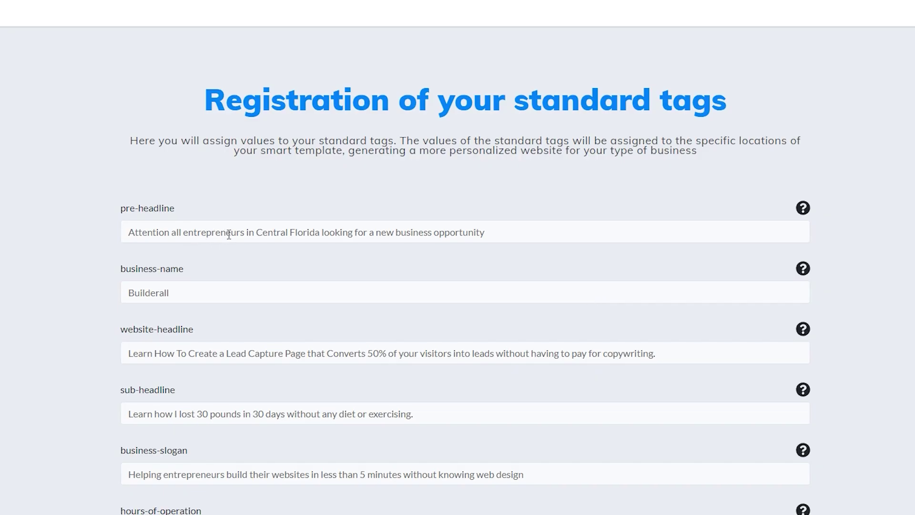
{"action": "scroll", "coordinate": [200, 236], "scroll_direction": "down", "scroll_amount": 20}
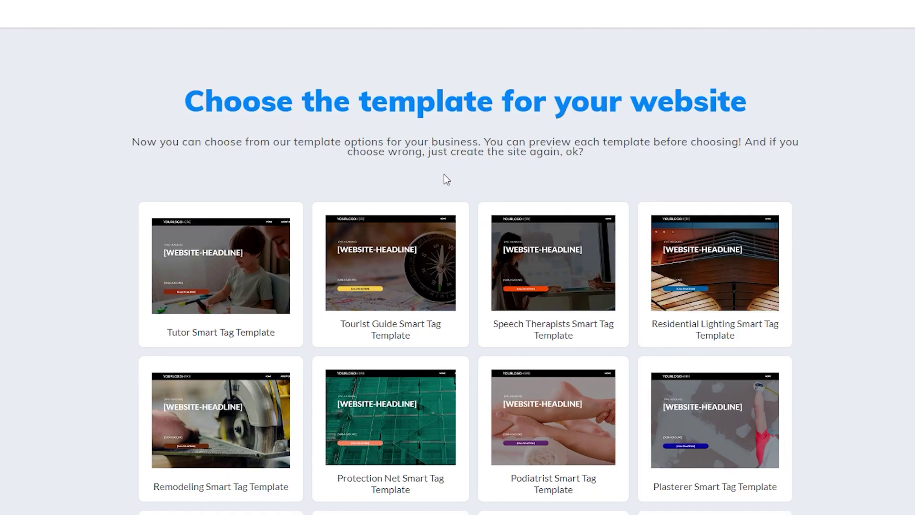
{"action": "scroll", "coordinate": [444, 178], "scroll_direction": "down", "scroll_amount": 3}
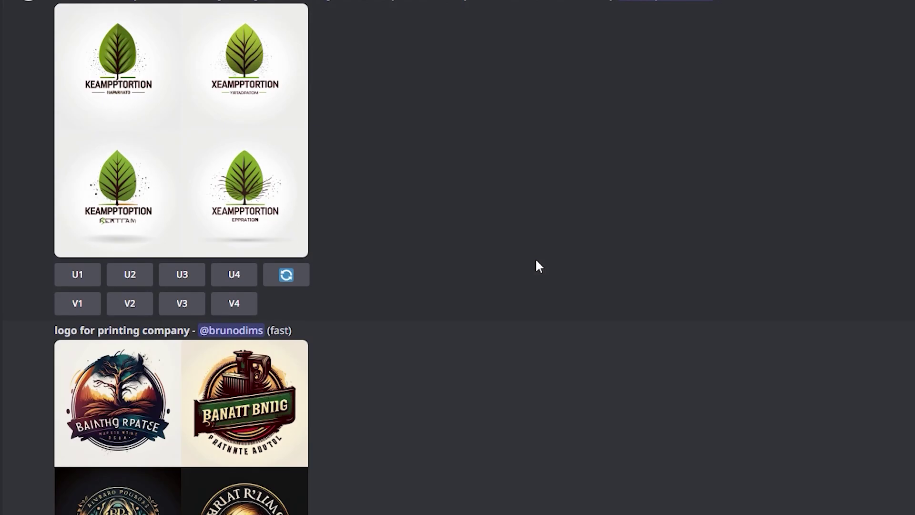
{"action": "scroll", "coordinate": [537, 266], "scroll_direction": "down", "scroll_amount": 2}
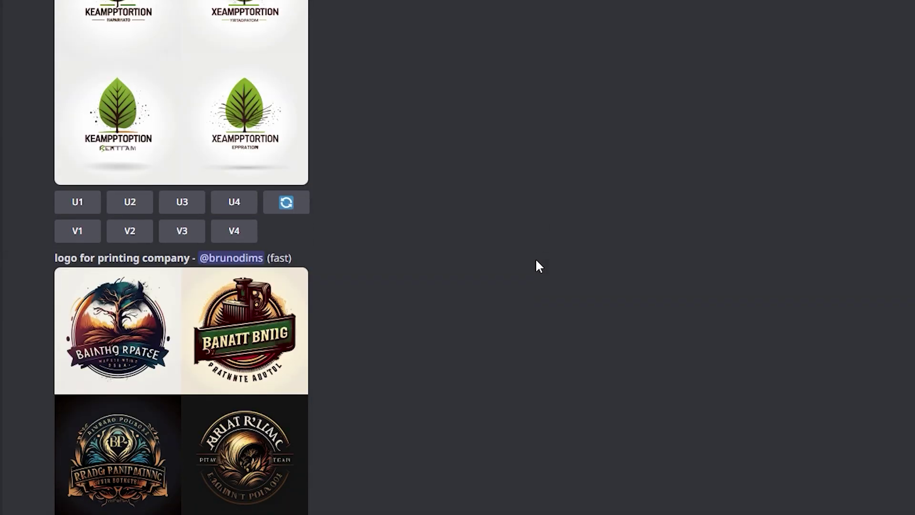